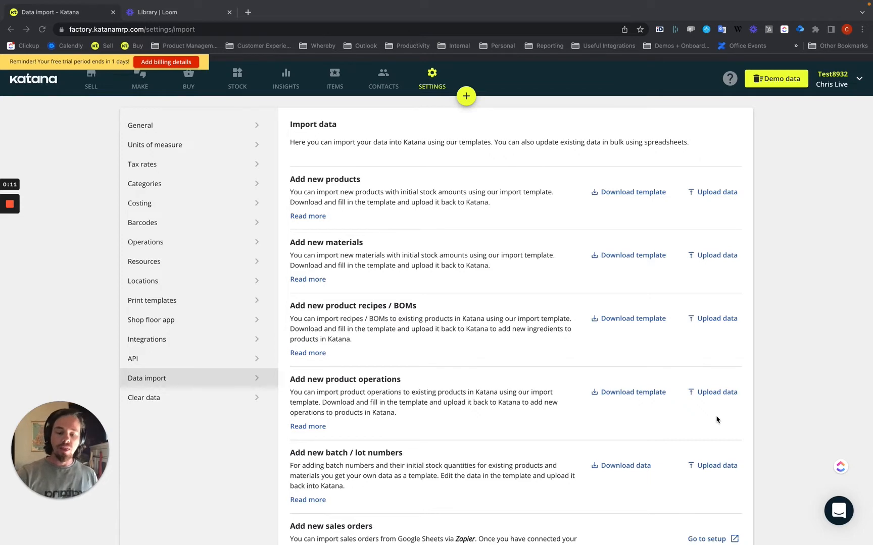
Step: Download the data file for updating existing products and reorder points, and open it in Excel
scroll(716, 420, "down", 3)
scroll(676, 471, "down", 2)
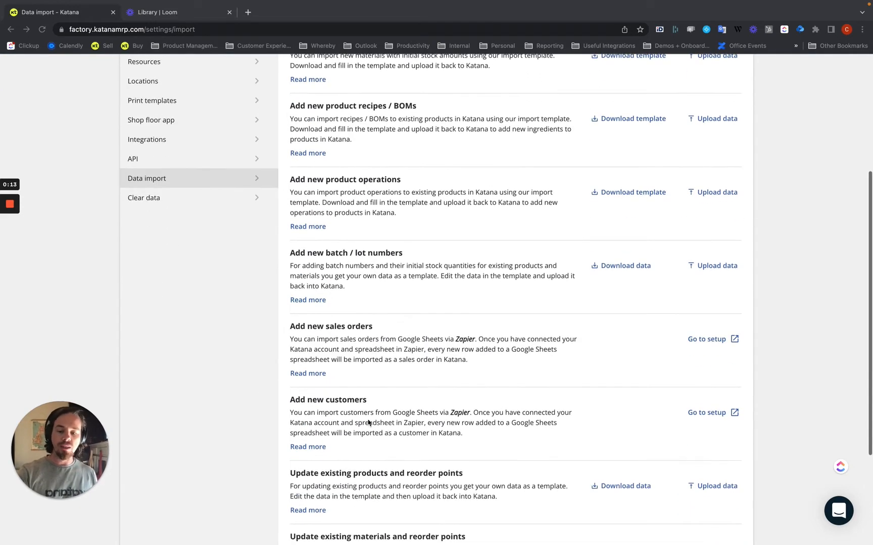
scroll(368, 423, "down", 2)
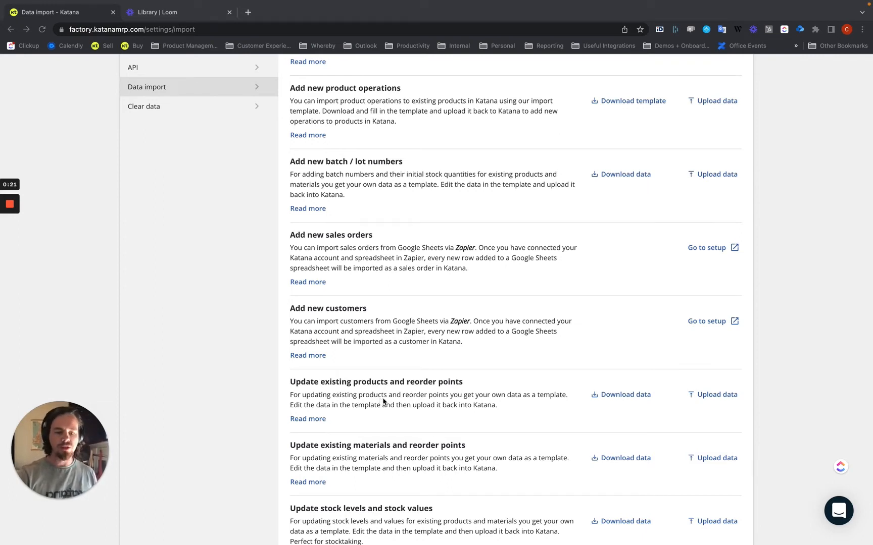
left_click(629, 396)
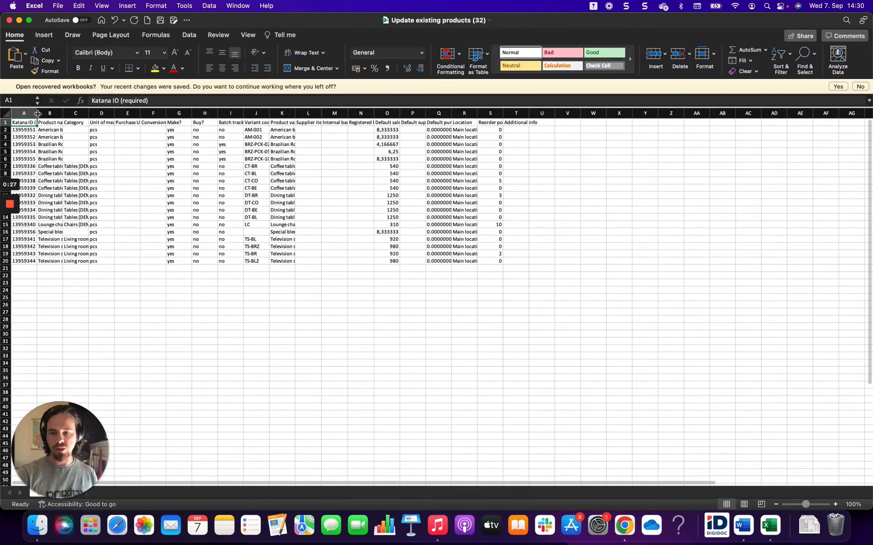
Step: Widen columns A to T together so their headers are readable, and clear the column selection
left_click_drag(38, 113, 518, 119)
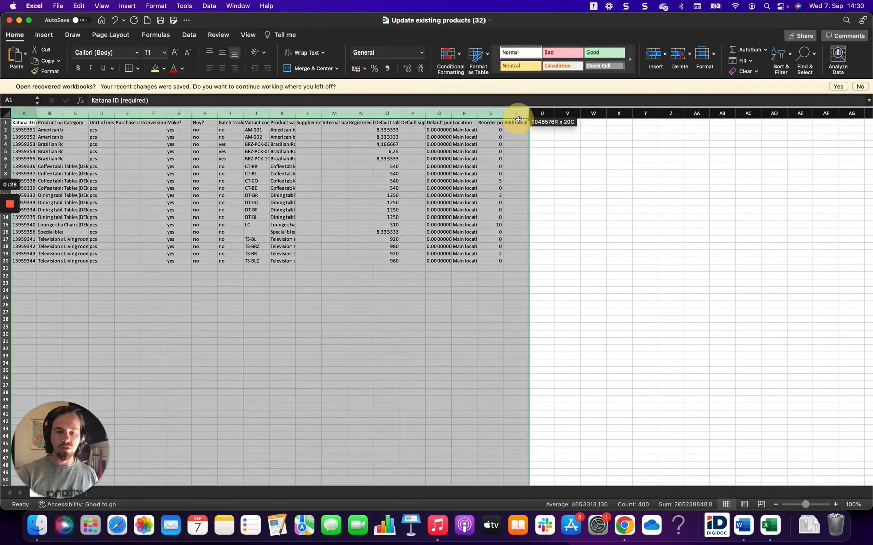
double_click(478, 114)
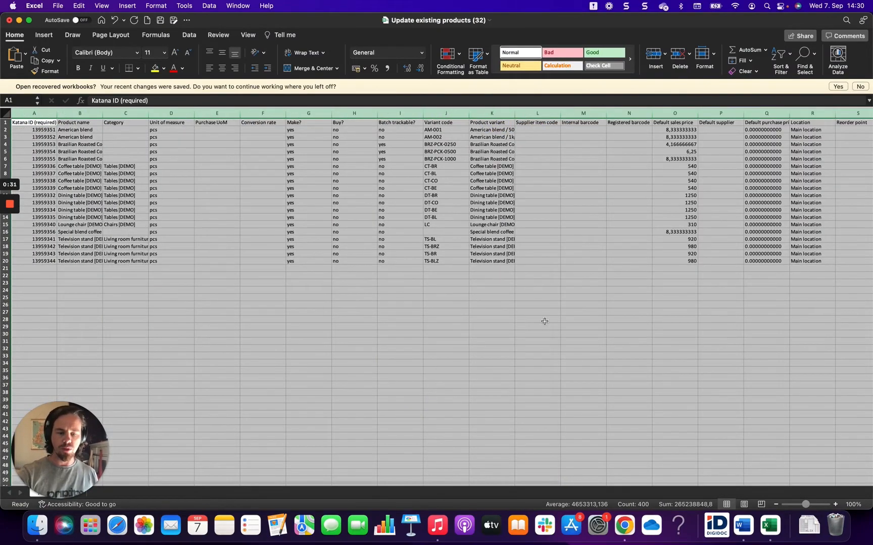
scroll(544, 322, "down", 2)
scroll(544, 321, "right", 2)
scroll(544, 321, "up", 3)
scroll(543, 322, "left", 3)
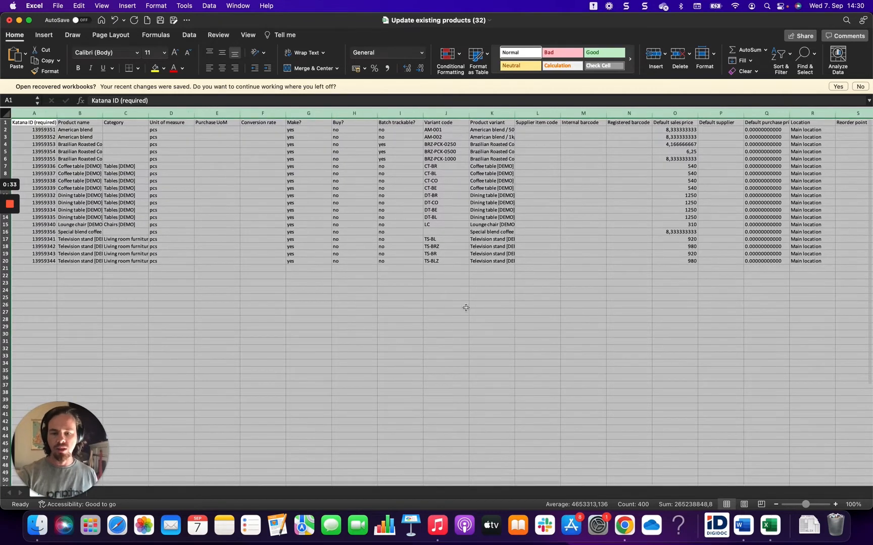
left_click(394, 188)
left_click(388, 280)
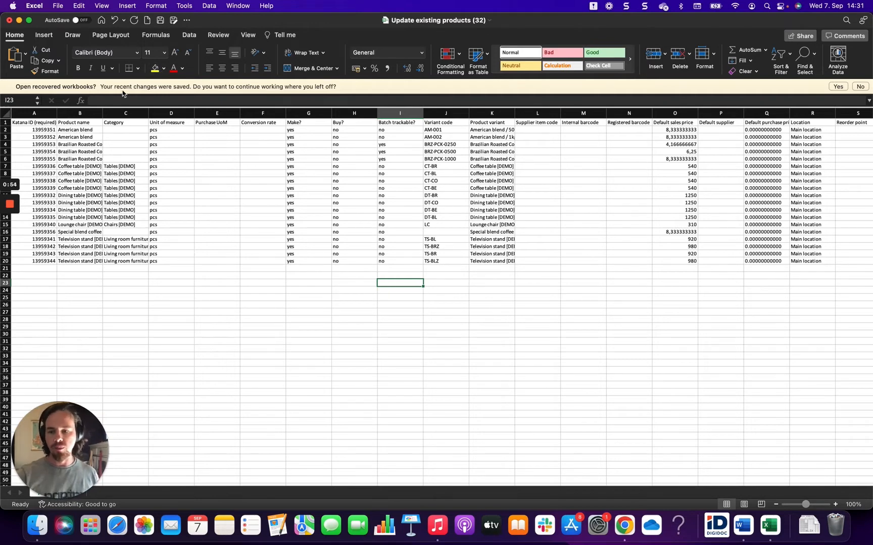
Step: Examine the product name, location, unit of measure, purchase UoM and conversion rate columns of the product list
left_click_drag(71, 128, 70, 261)
left_click(76, 167)
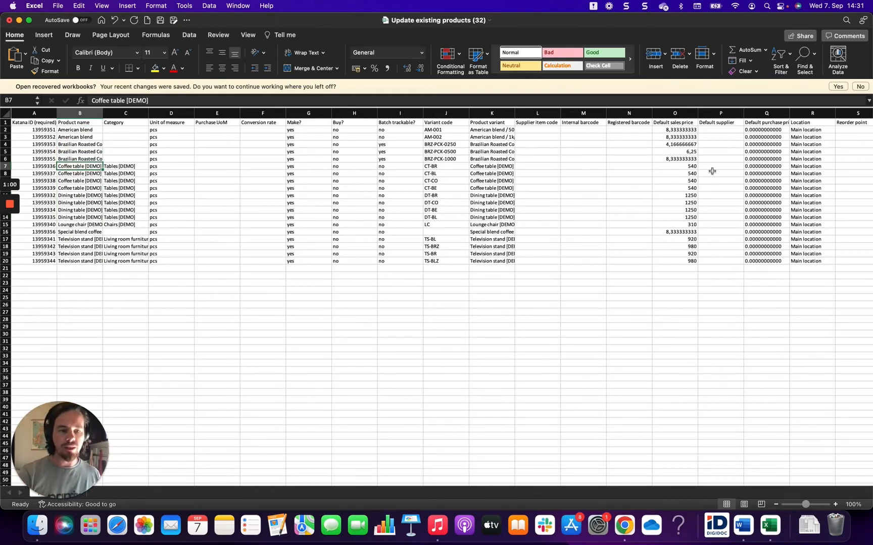
left_click(801, 130)
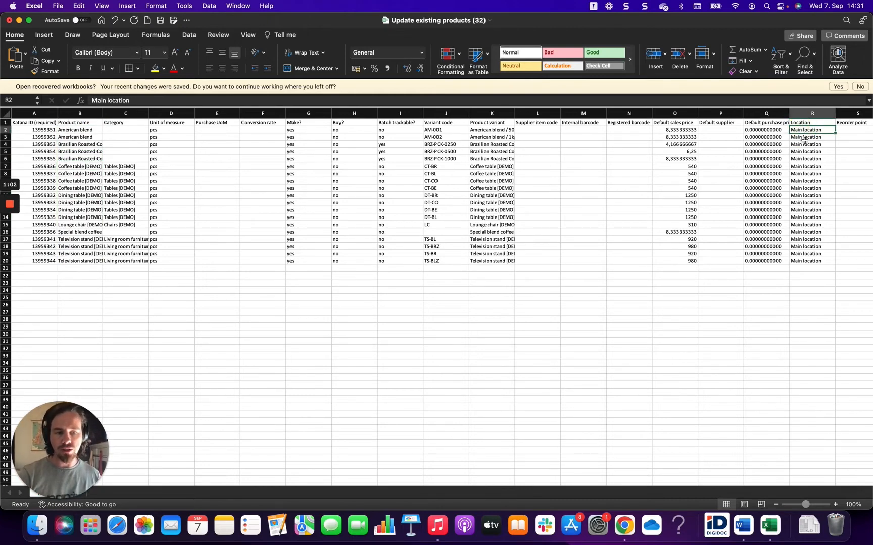
left_click_drag(803, 138, 807, 132)
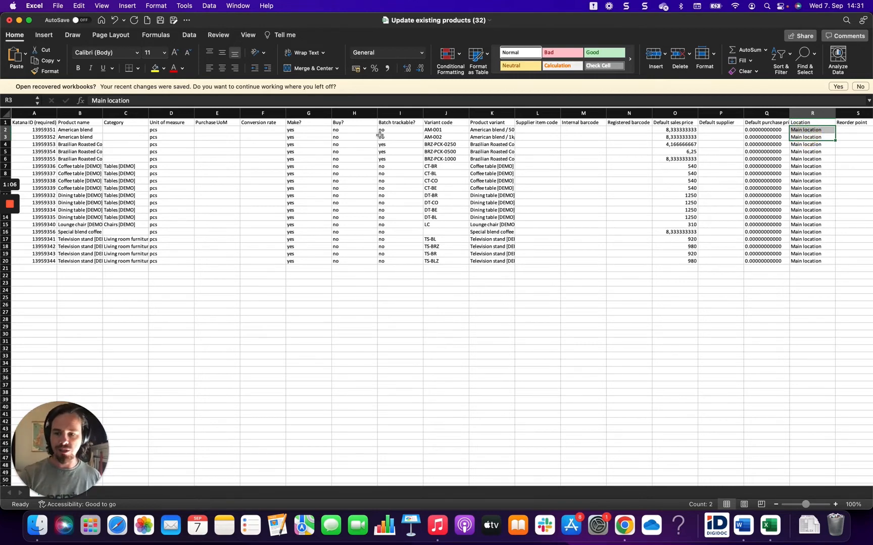
left_click(76, 131)
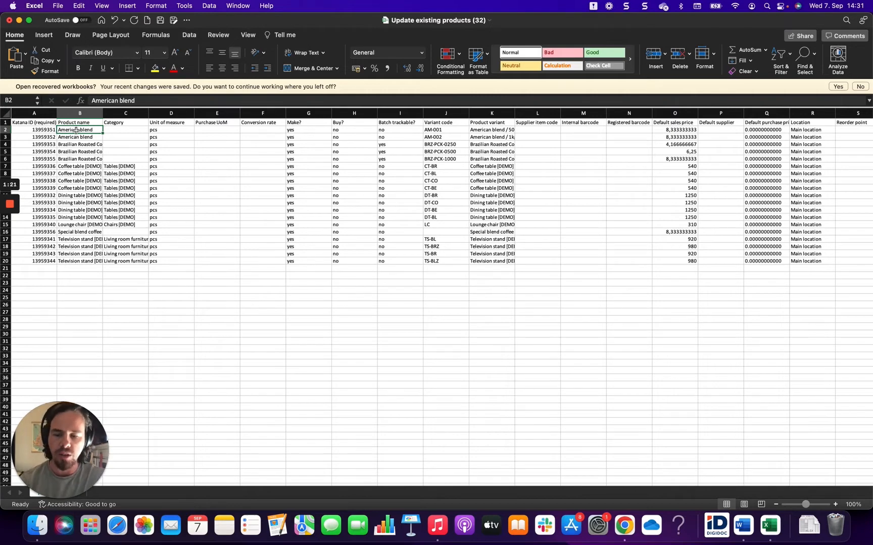
left_click(166, 130)
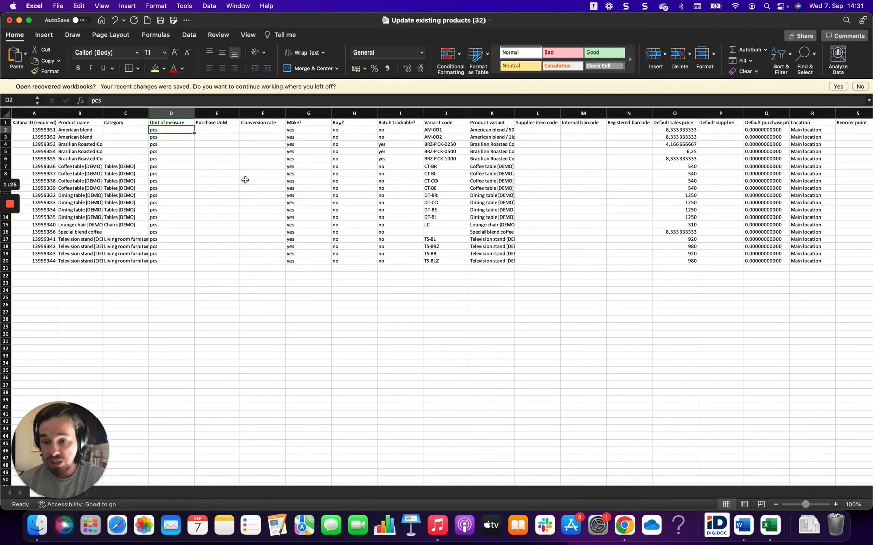
left_click_drag(84, 130, 95, 196)
left_click(119, 144)
left_click_drag(156, 129, 173, 262)
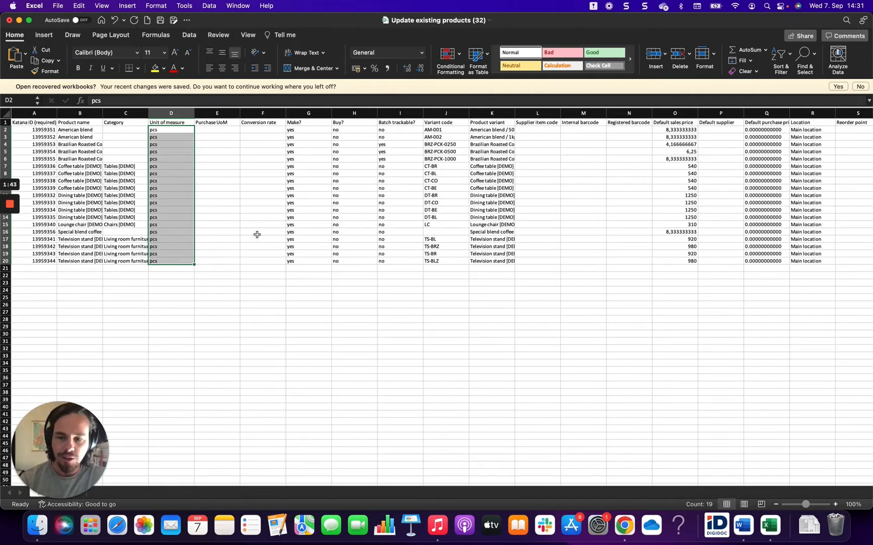
left_click(250, 304)
left_click_drag(202, 128, 206, 257)
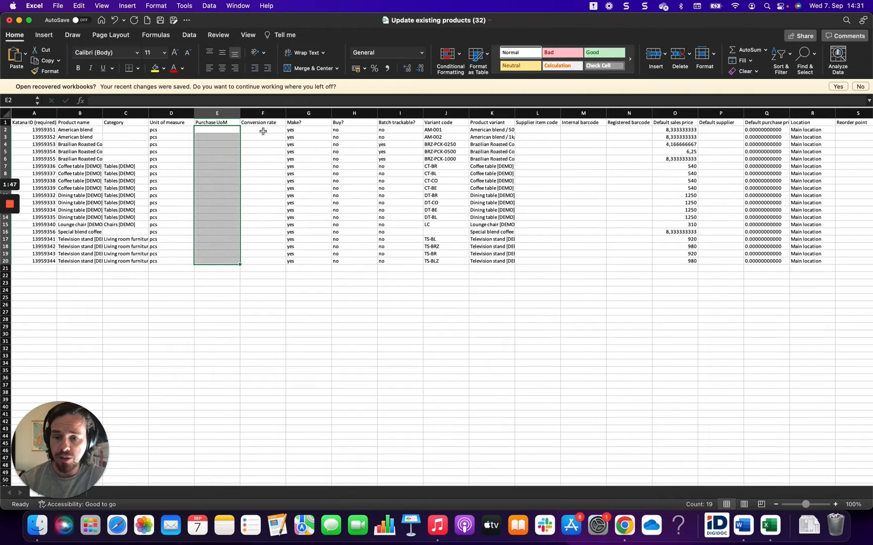
left_click_drag(261, 130, 259, 210)
left_click(263, 213)
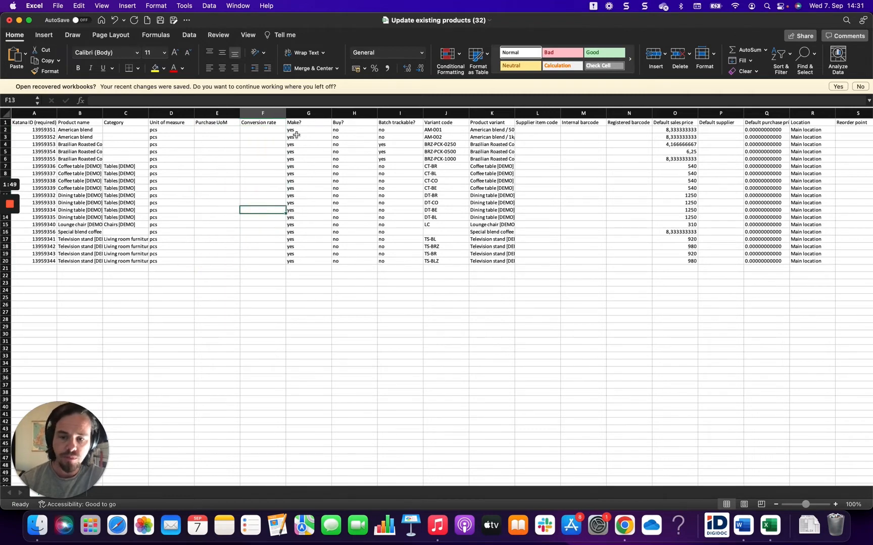
Step: Examine the Make?, Buy?, Batch trackable?, Variant code and Product variant entries of the first product row
left_click_drag(296, 130, 340, 131)
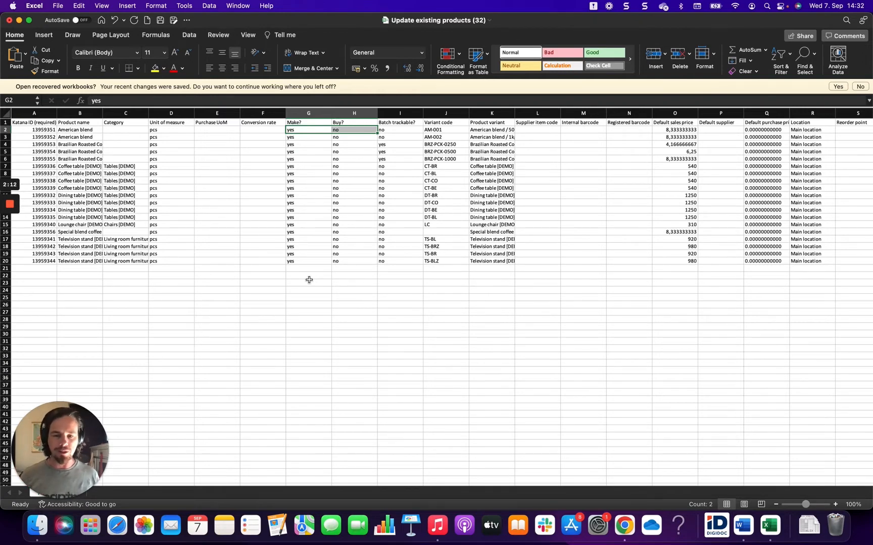
left_click(296, 131)
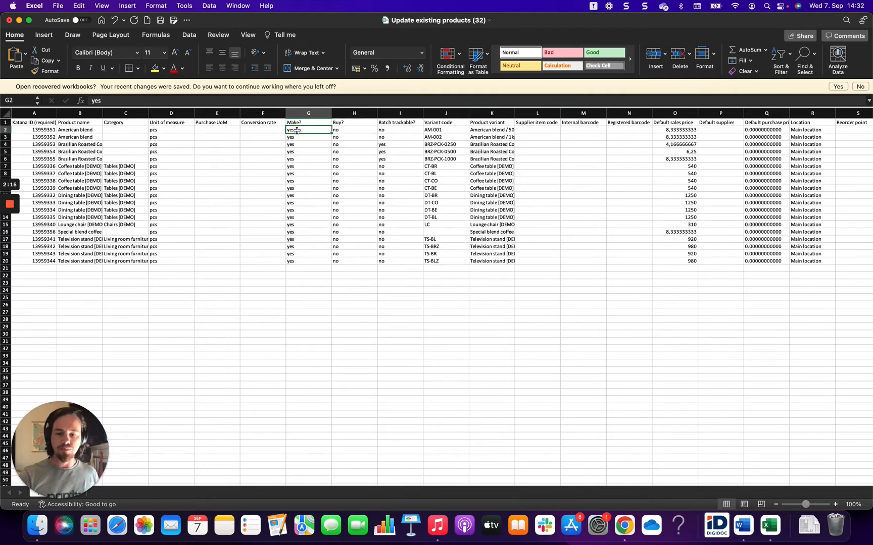
left_click(292, 138)
left_click(292, 123)
left_click(292, 129)
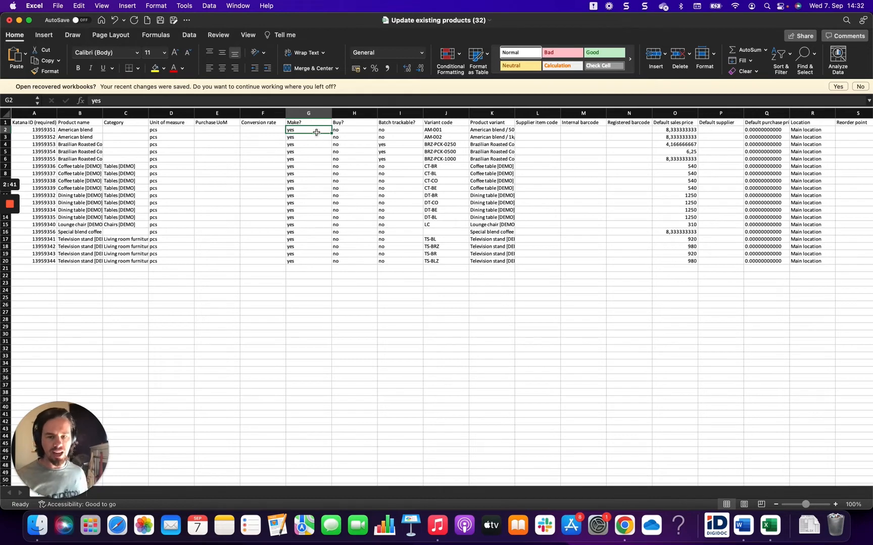
left_click(352, 132)
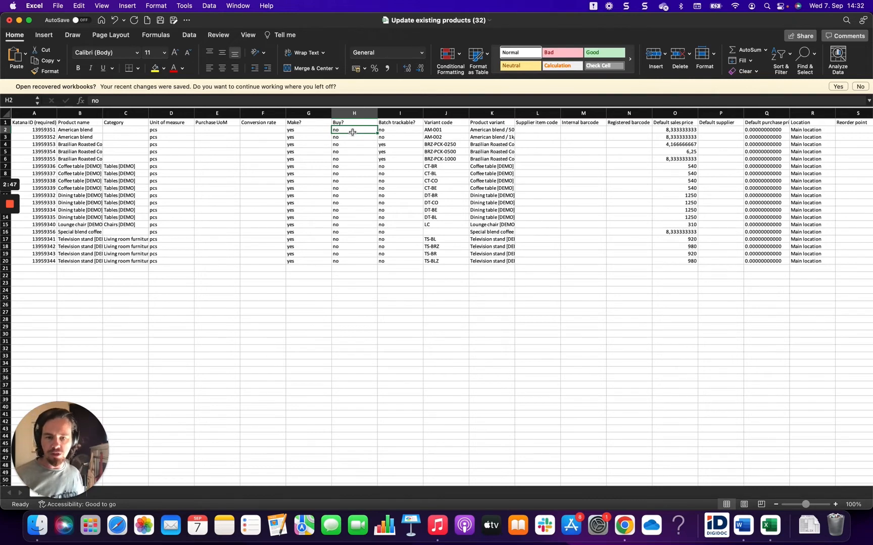
left_click(385, 130)
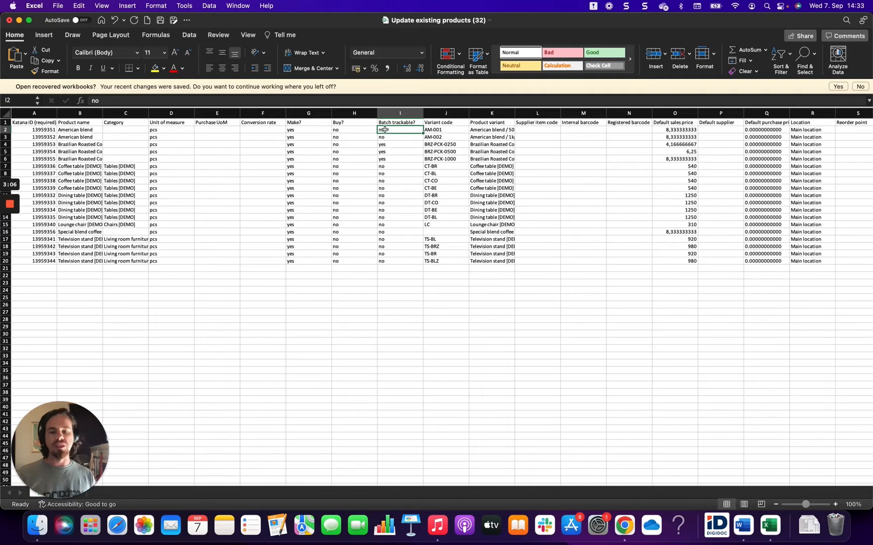
left_click(448, 130)
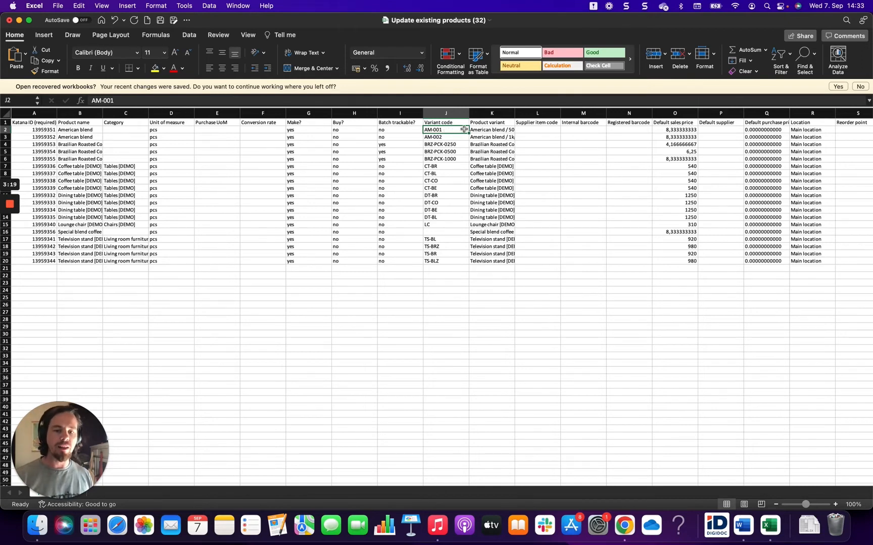
left_click(490, 130)
scroll(570, 182, "right", 2)
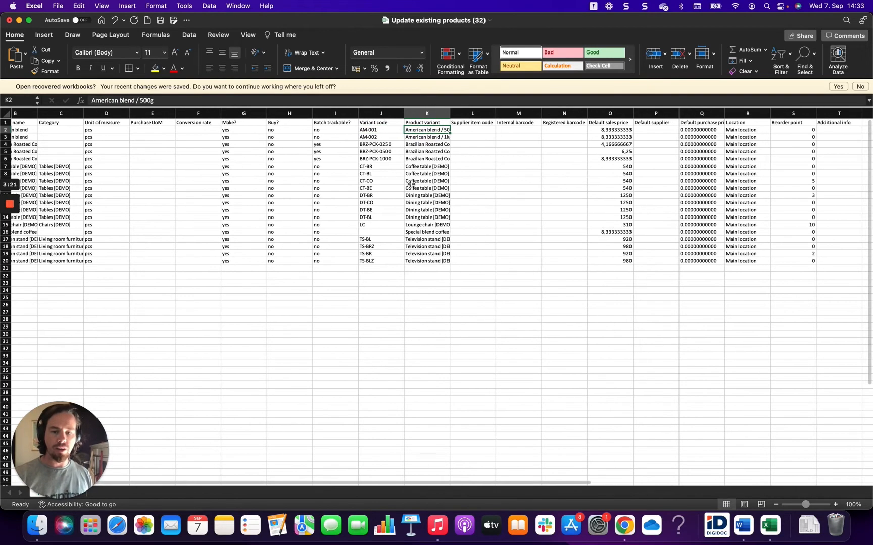
mouse_move(426, 133)
left_mouse_down()
mouse_move(424, 264)
mouse_move(432, 132)
left_mouse_up()
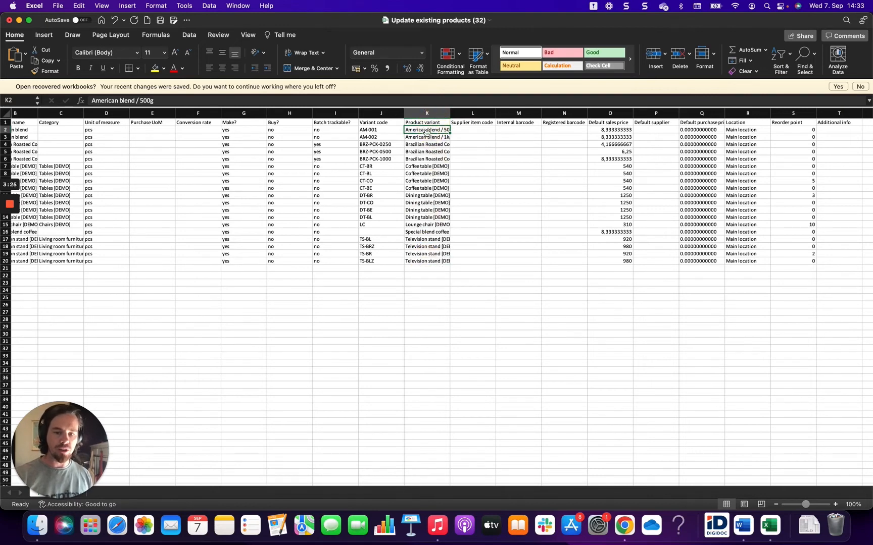
Step: Examine the supplier item code, internal barcode, registered barcode and default sales price columns
scroll(502, 157, "right", 2)
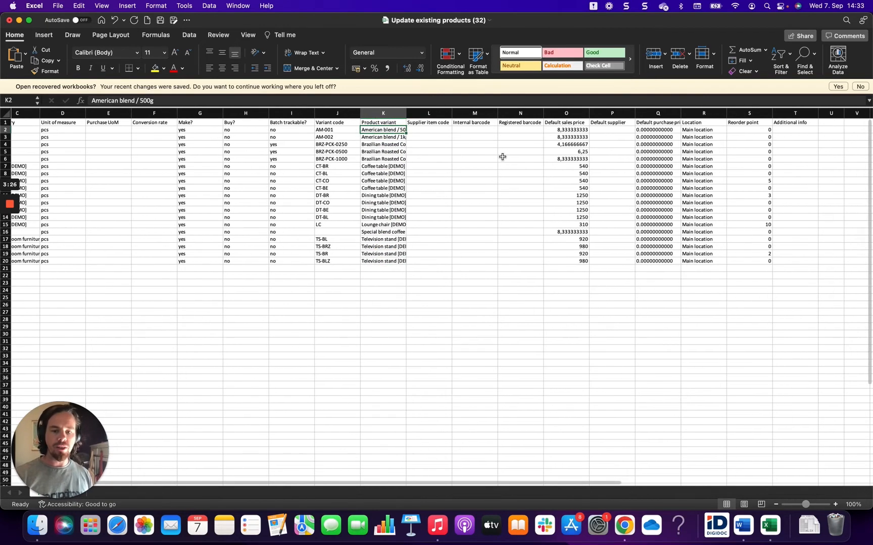
left_click(424, 130)
left_click(476, 134)
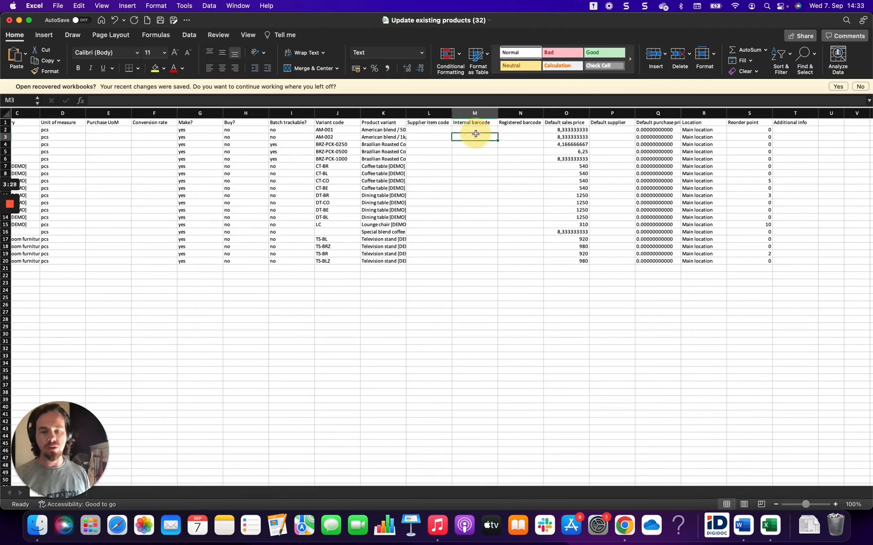
left_click(506, 130)
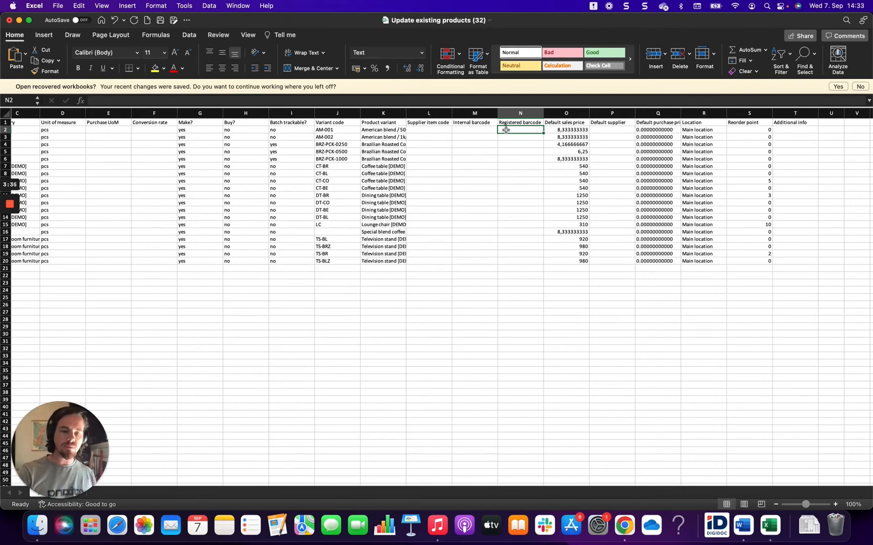
scroll(505, 130, "right", 2)
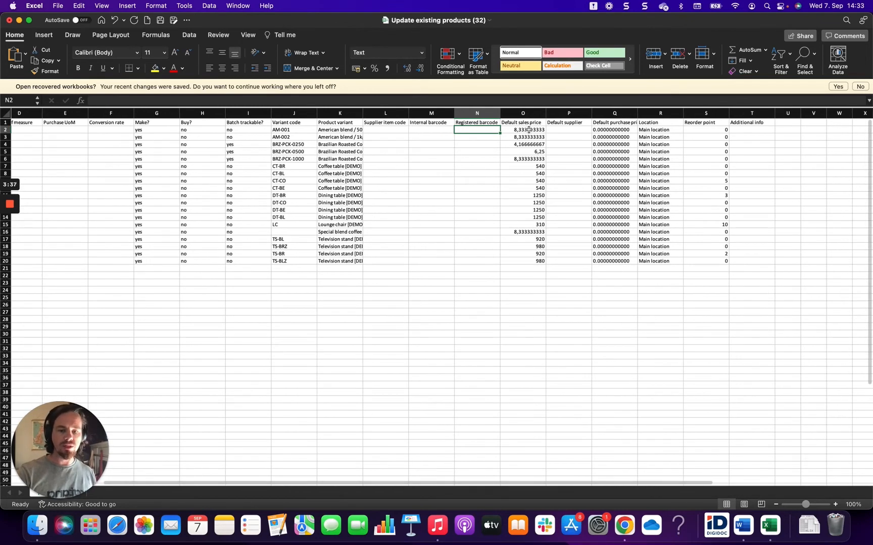
left_click_drag(528, 130, 535, 240)
left_click(513, 166)
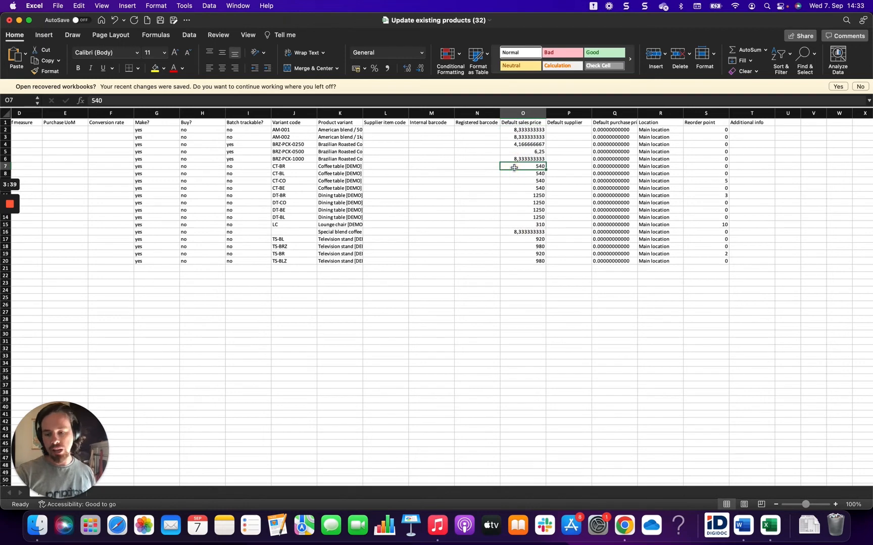
left_click(525, 130)
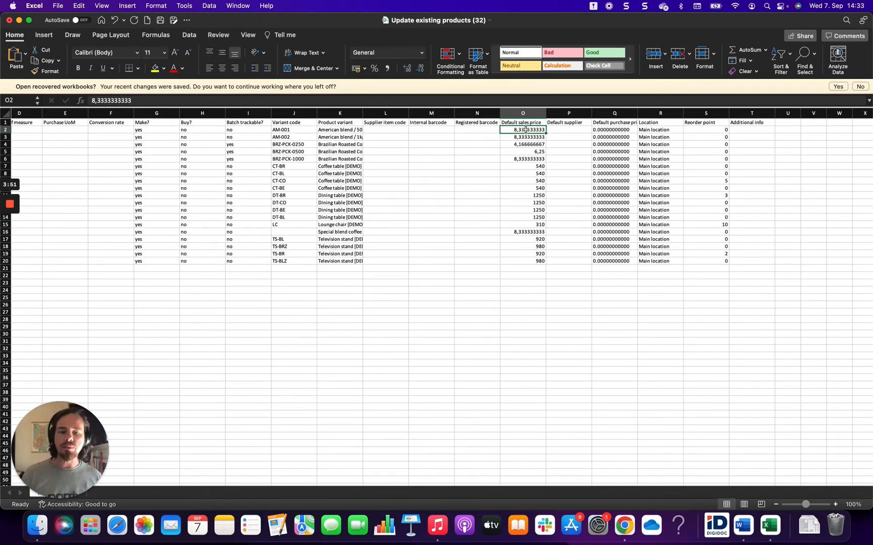
Step: Widen the Default purchase price column to fit its header, and check the Buy? setting of the first product
left_click(578, 130)
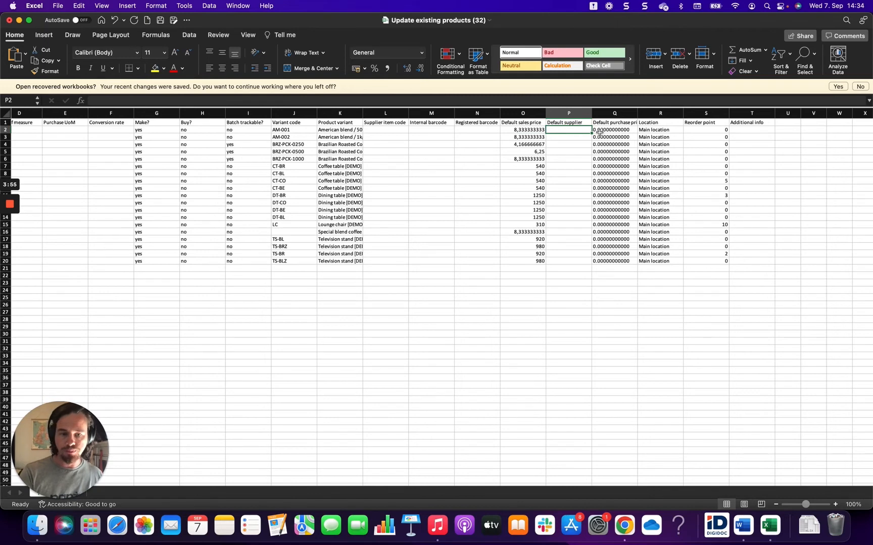
left_click(619, 130)
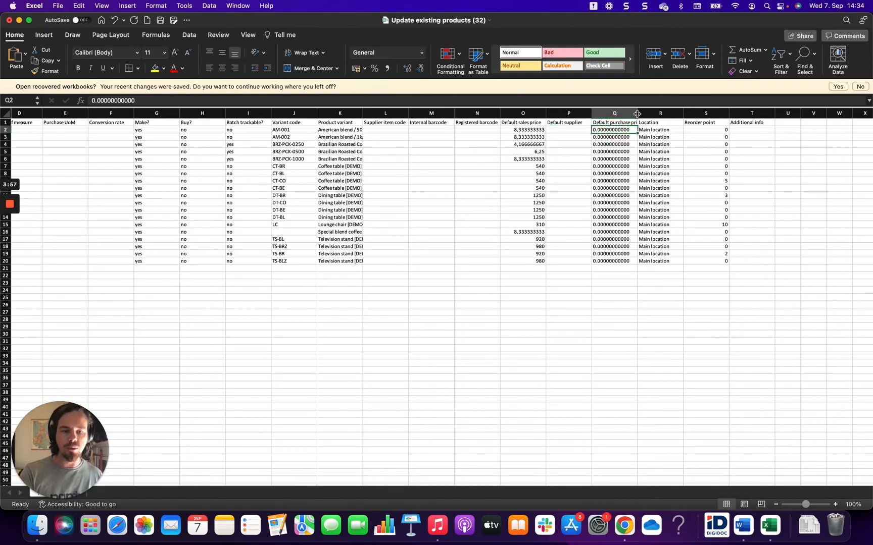
left_click_drag(638, 113, 648, 113)
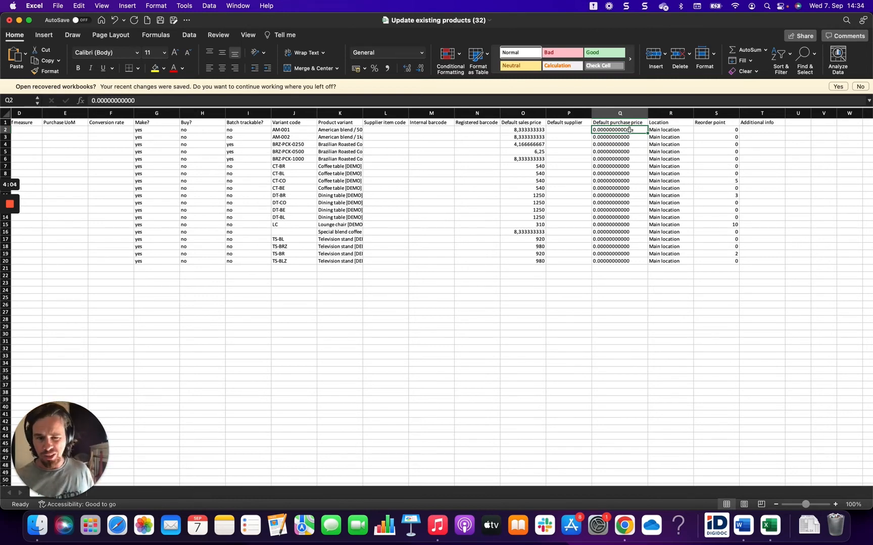
scroll(542, 189, "left", 5)
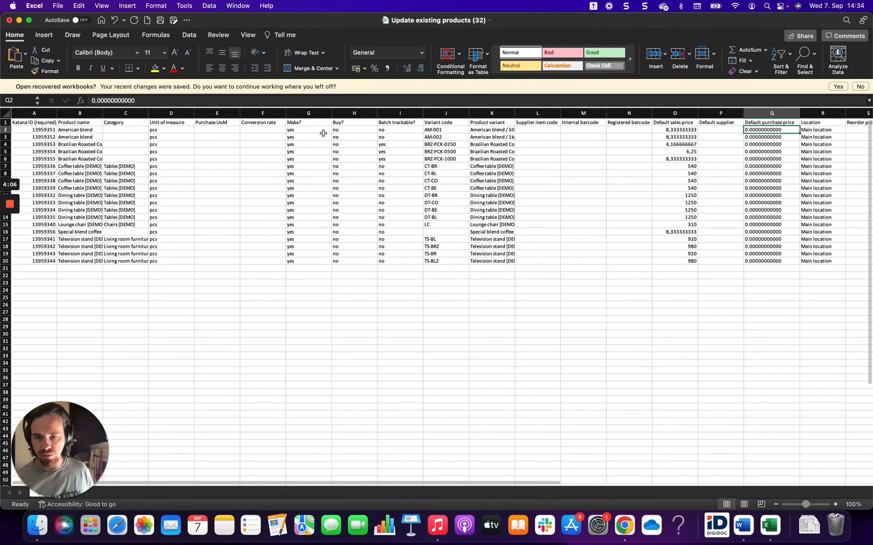
left_click(347, 131)
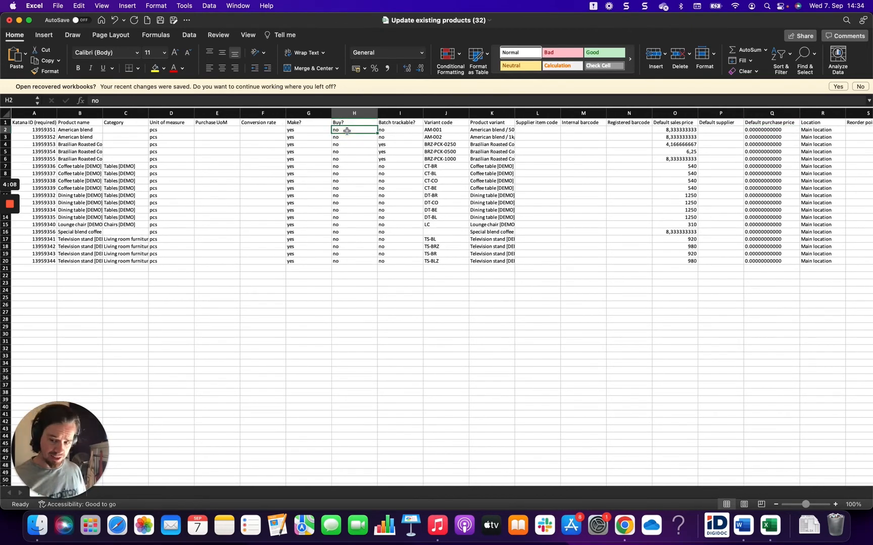
scroll(346, 131, "right", 4)
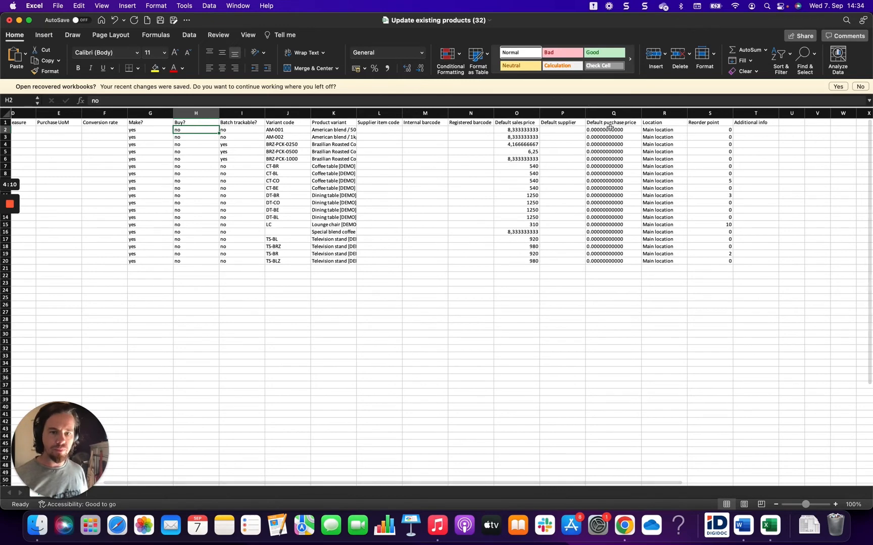
Step: Examine the first product's default purchase price together with its Buy? setting
left_click(610, 129)
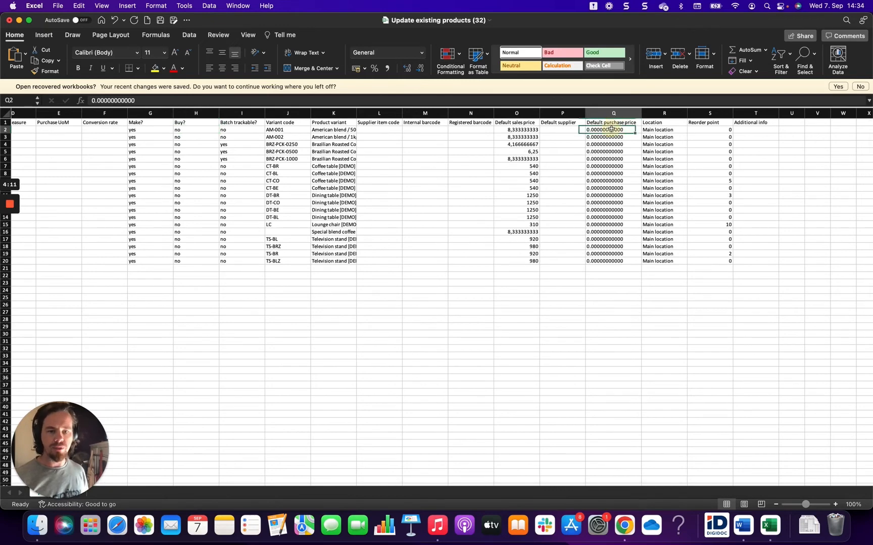
left_click(191, 131)
left_click(610, 129)
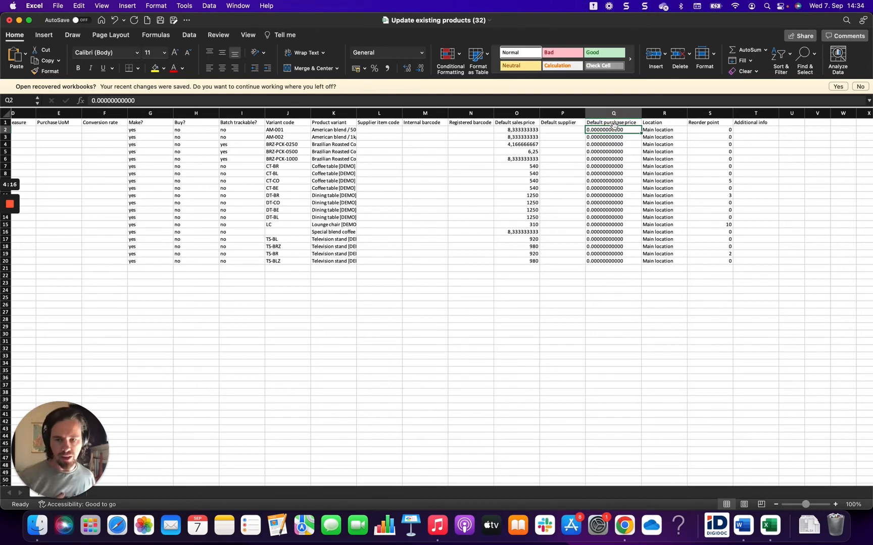
left_click(650, 134)
left_click(614, 129)
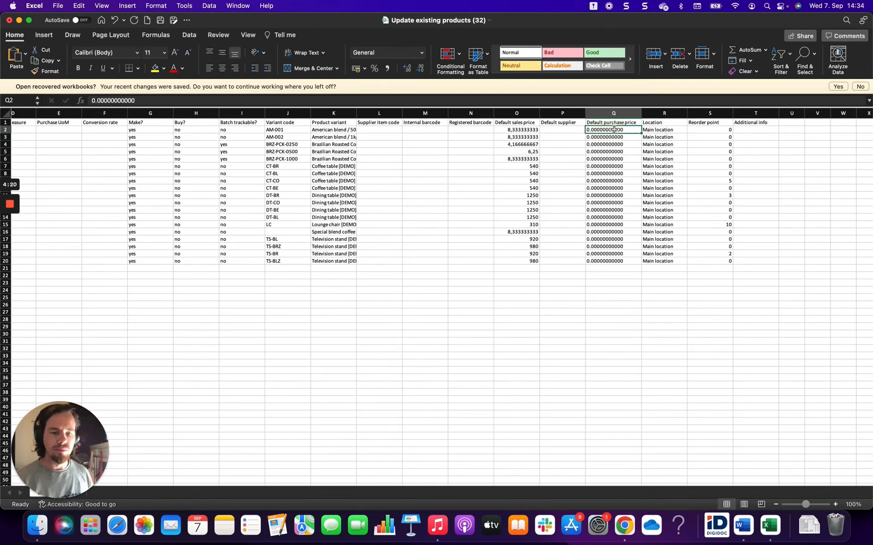
Step: Examine the Location column entries, cancelling the accidental replacement of existing cell data
left_click(653, 131)
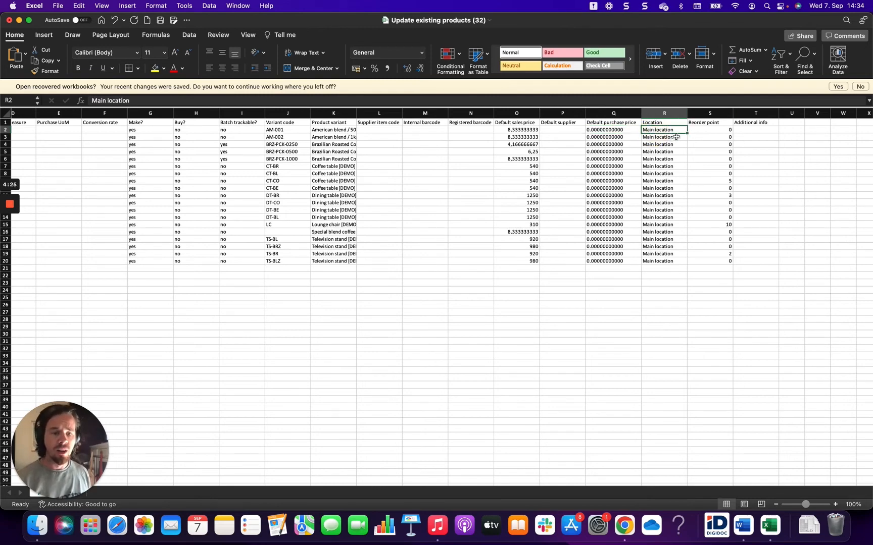
mouse_move(658, 131)
left_mouse_down()
mouse_move(658, 196)
mouse_move(660, 124)
left_mouse_up()
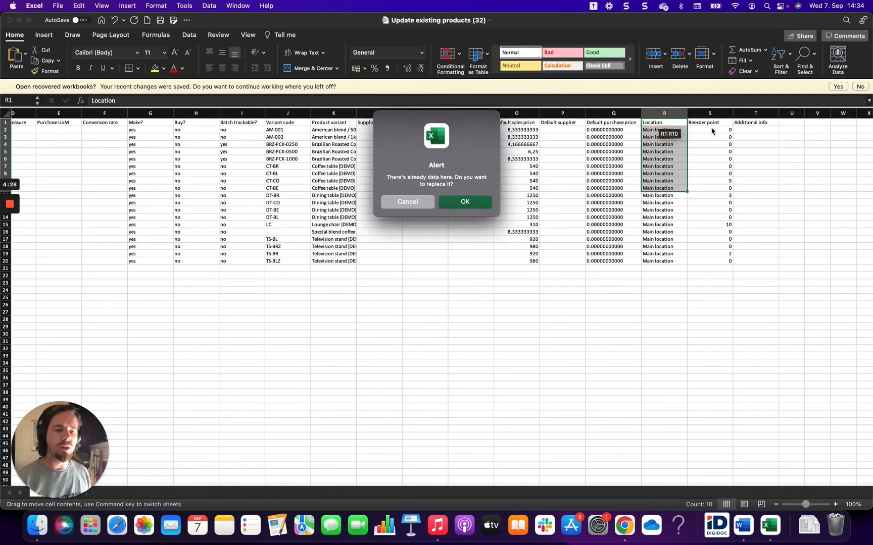
left_click(412, 201)
Step: Examine the Reorder point column, rechecking the first product's default purchase price and reorder point
left_click_drag(708, 130, 715, 172)
left_click(586, 129)
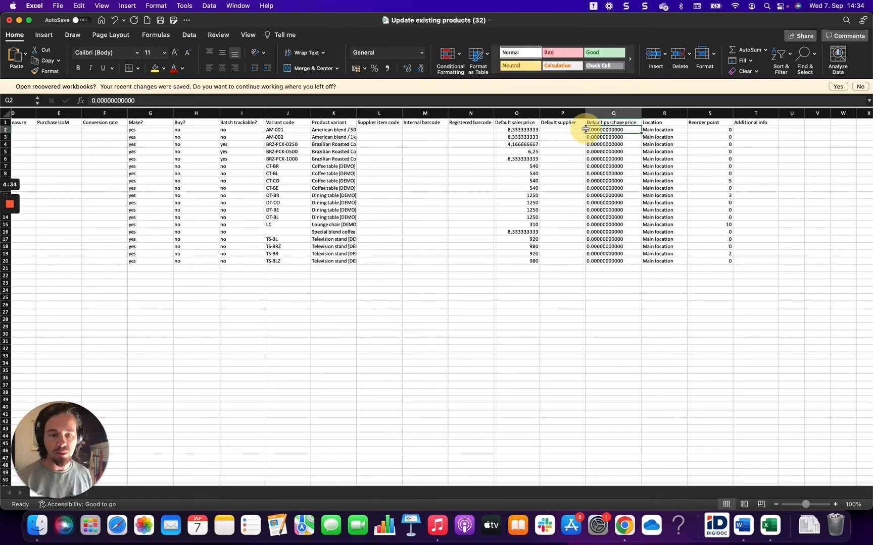
left_click(704, 129)
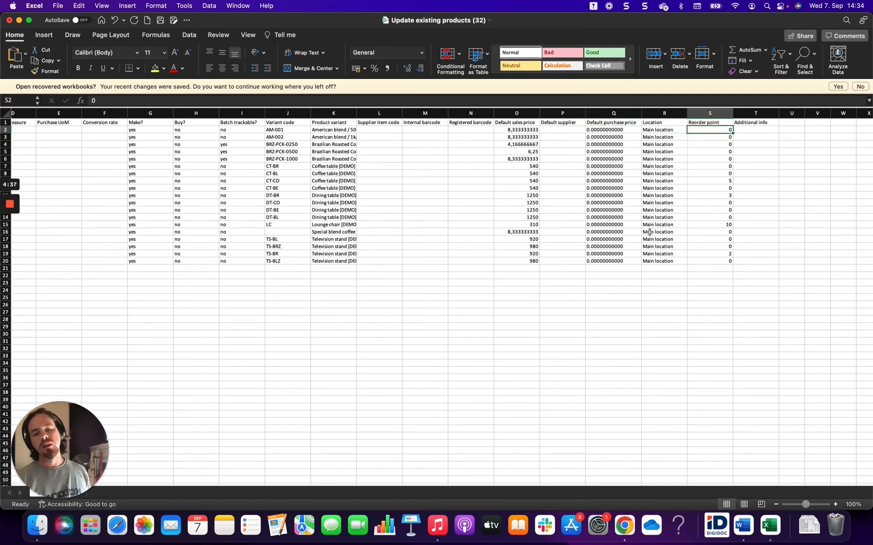
Step: Examine the Additional info column of the product list
scroll(649, 231, "right", 5)
scroll(649, 232, "up", 1)
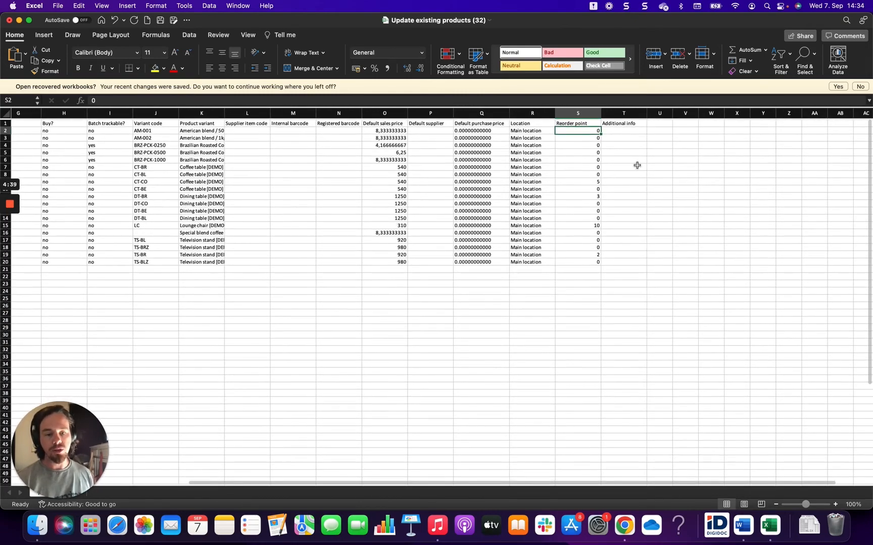
left_click(623, 130)
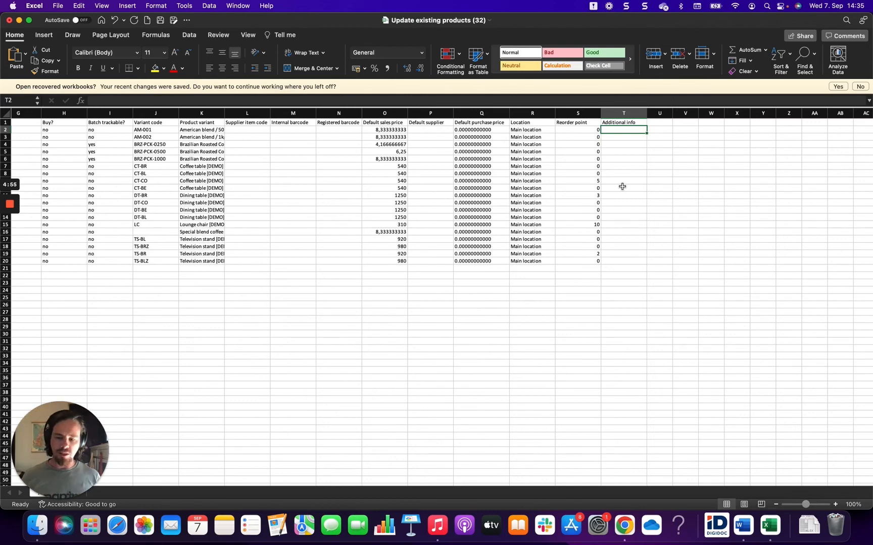
left_click_drag(622, 186, 623, 129)
left_click(659, 154)
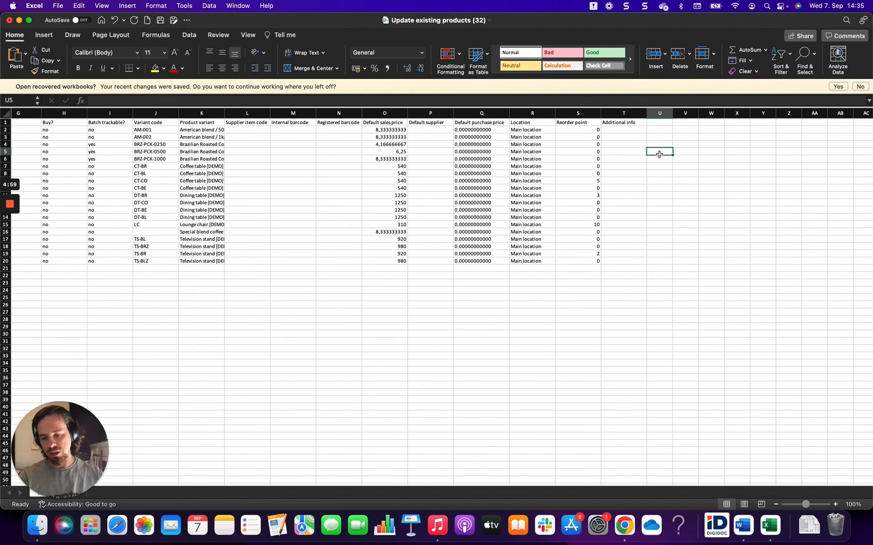